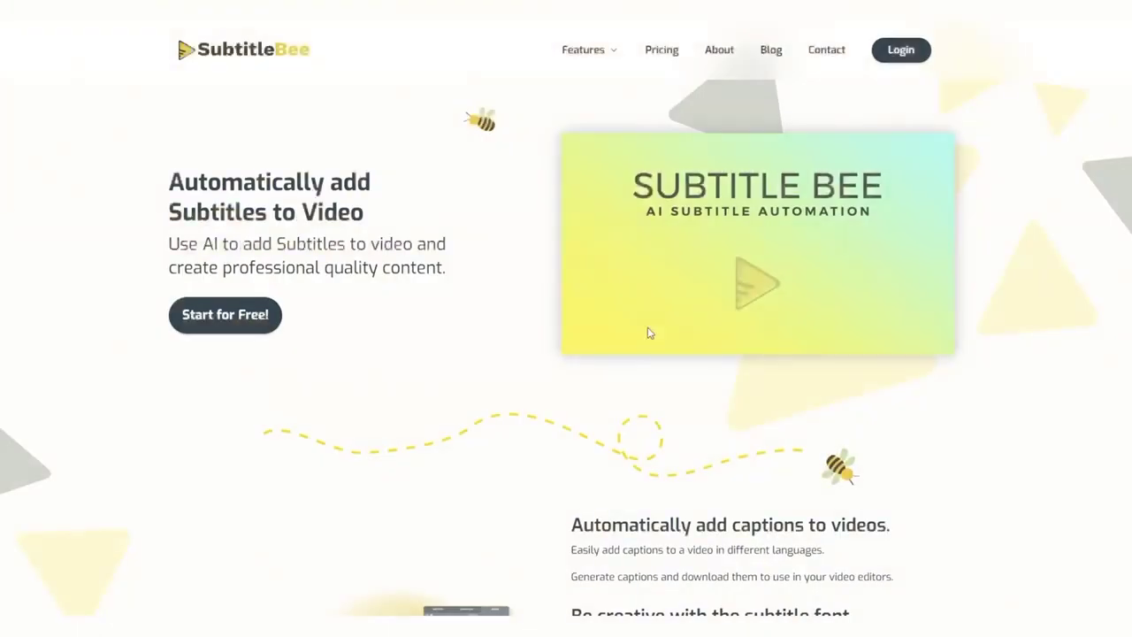
# - Log in to the SubtitleBee account and start uploading a new file
pyautogui.click(901, 51)
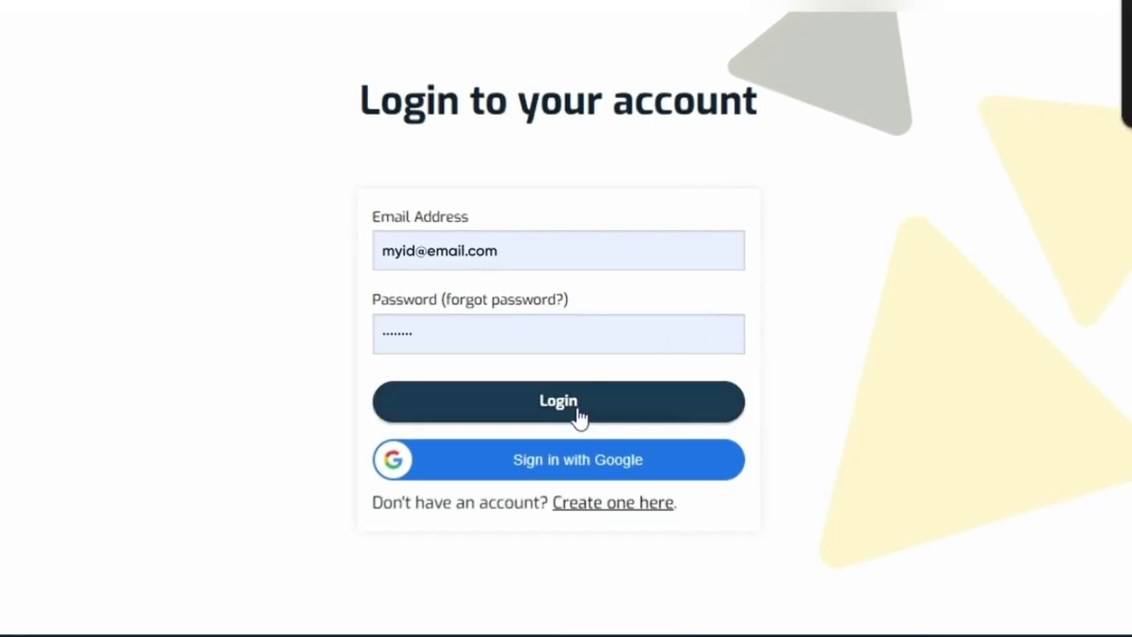
pyautogui.click(577, 411)
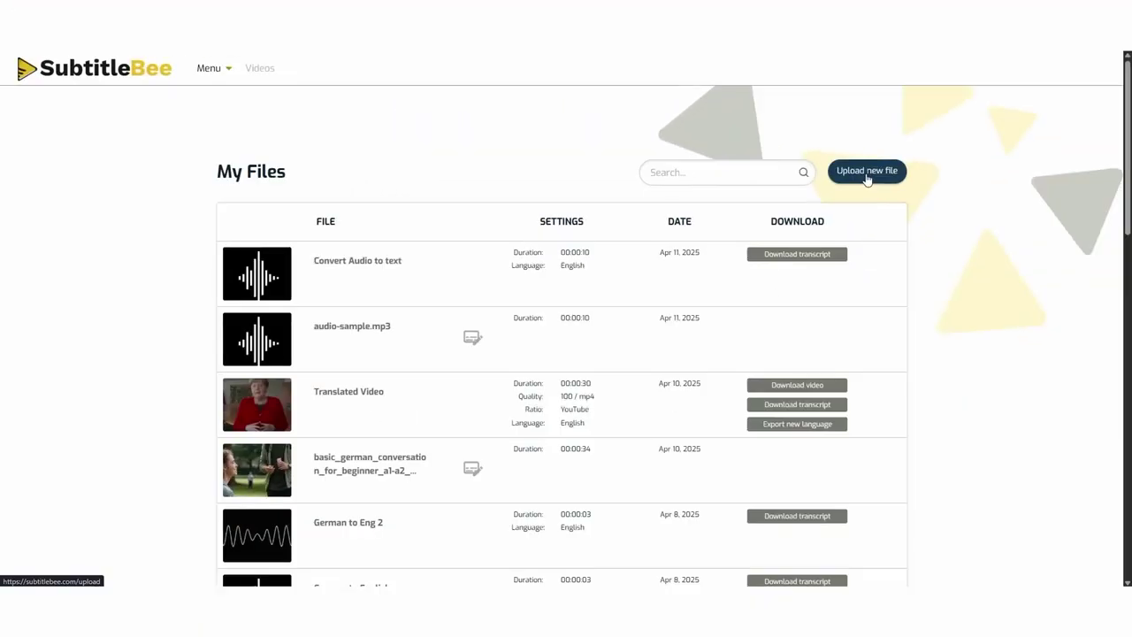
pyautogui.click(867, 171)
# - Keep English as the media language and open the file browser to pick a video
pyautogui.click(466, 276)
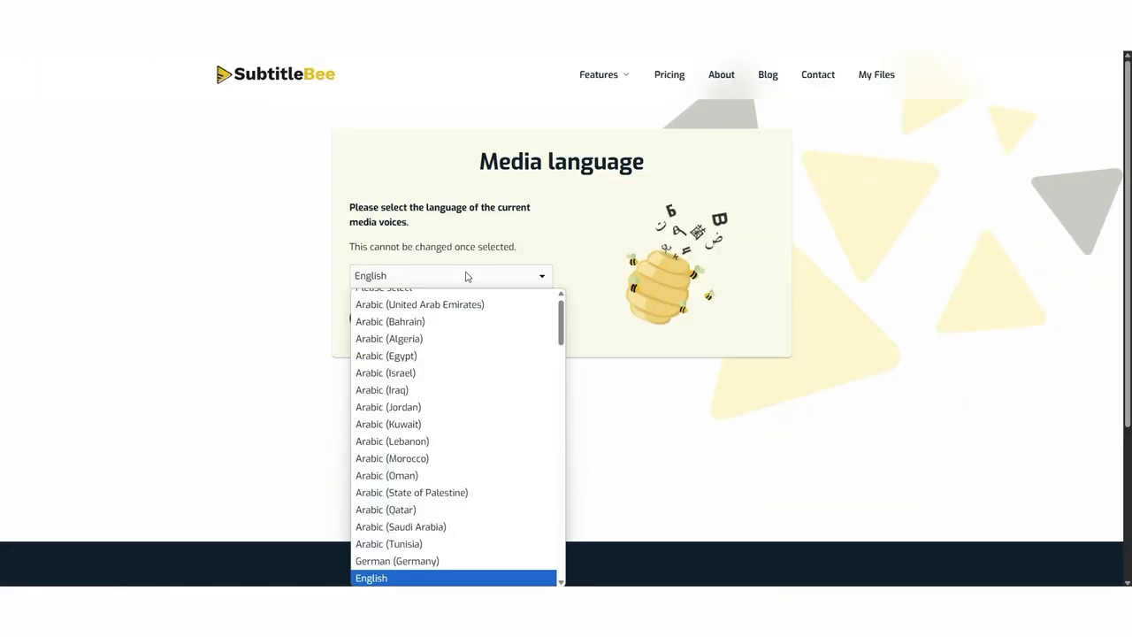
pyautogui.click(467, 275)
pyautogui.click(467, 320)
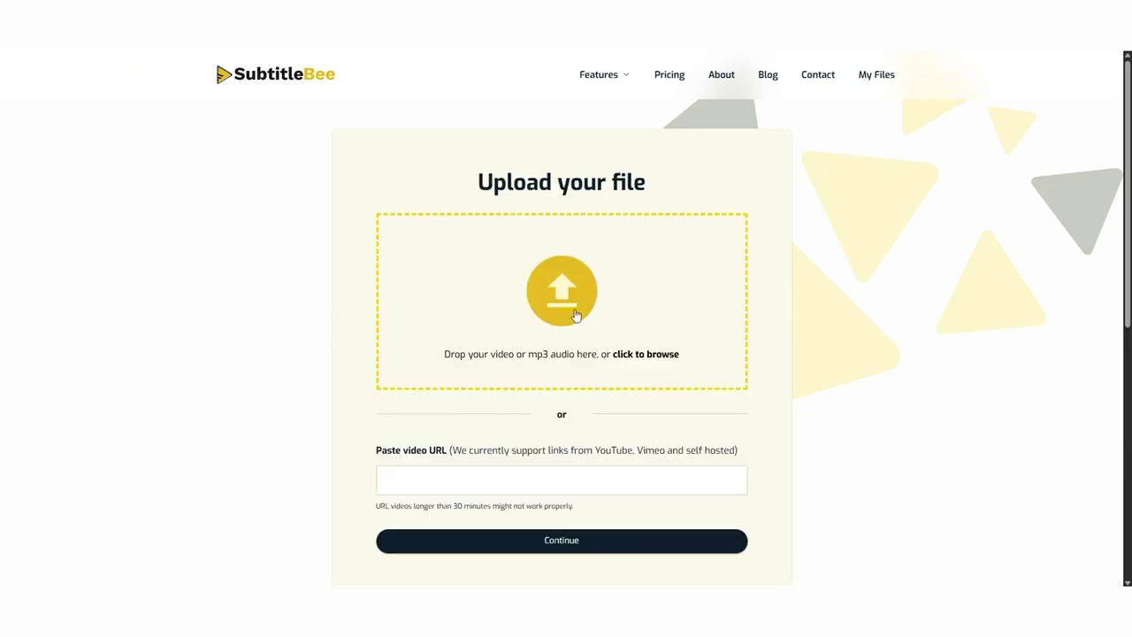
pyautogui.click(574, 316)
# - Upload the '5 Major Benefits of Data Transcription in Academic Research' video from the Desktop
pyautogui.click(327, 198)
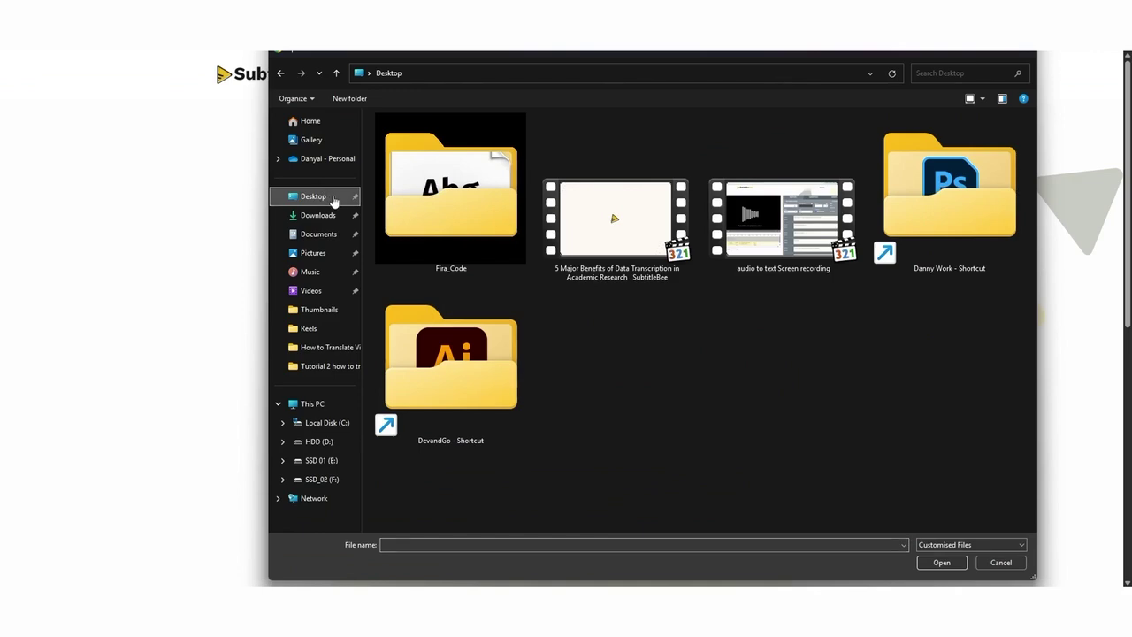
pyautogui.click(616, 217)
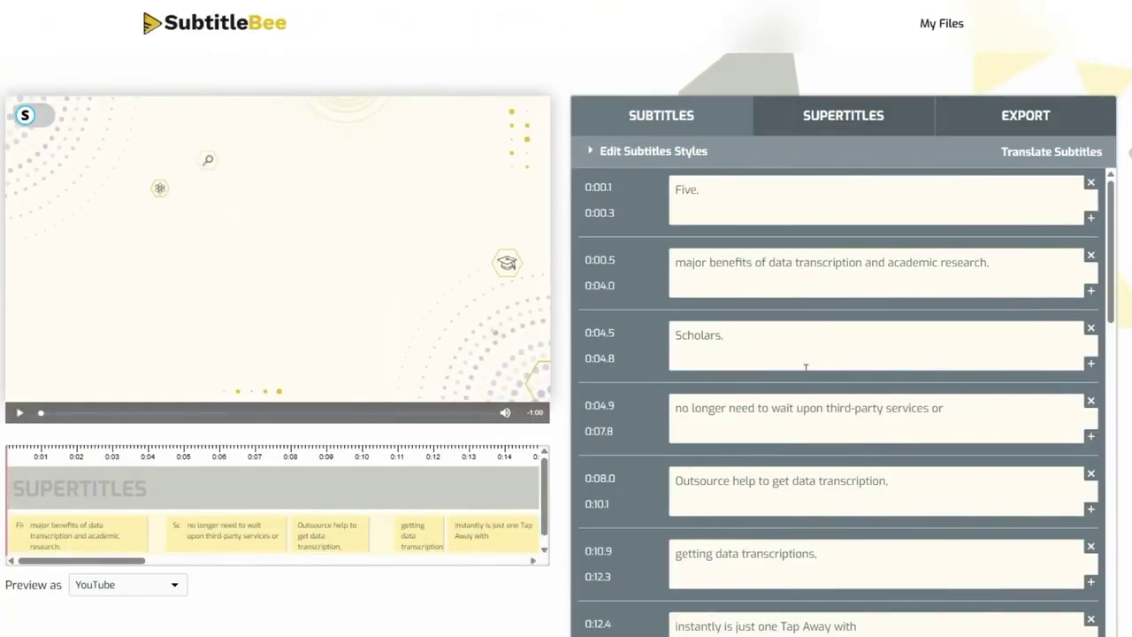
# - Retime the opening subtitles to end at 0:03.6 and 0:04.2, checking them against the video
pyautogui.scroll(-3, 805, 367)
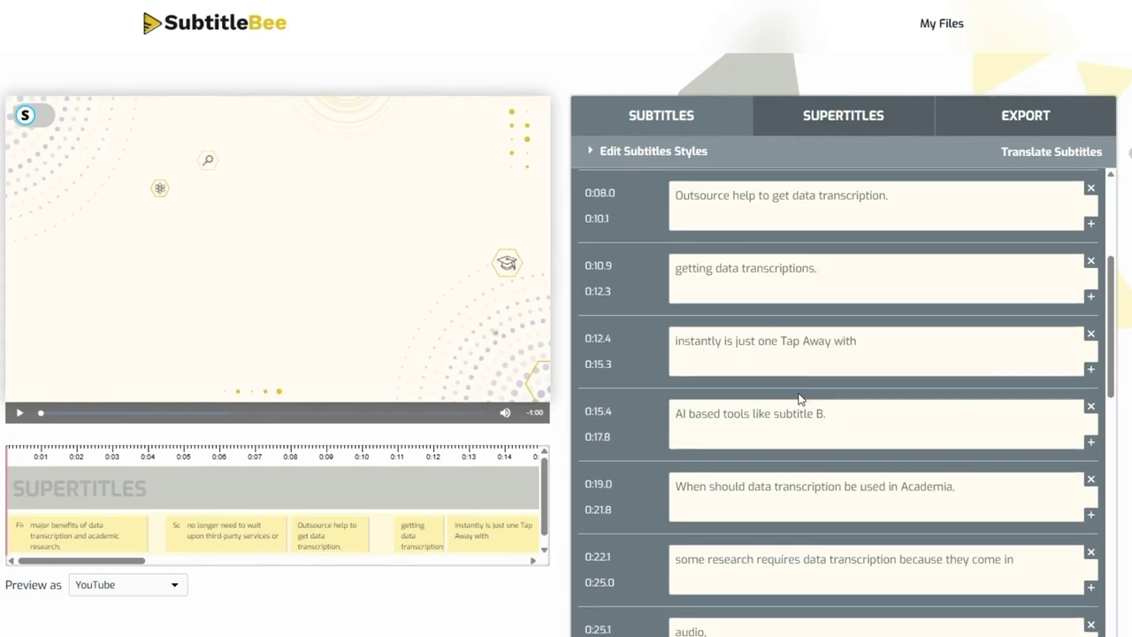
pyautogui.scroll(3, 799, 398)
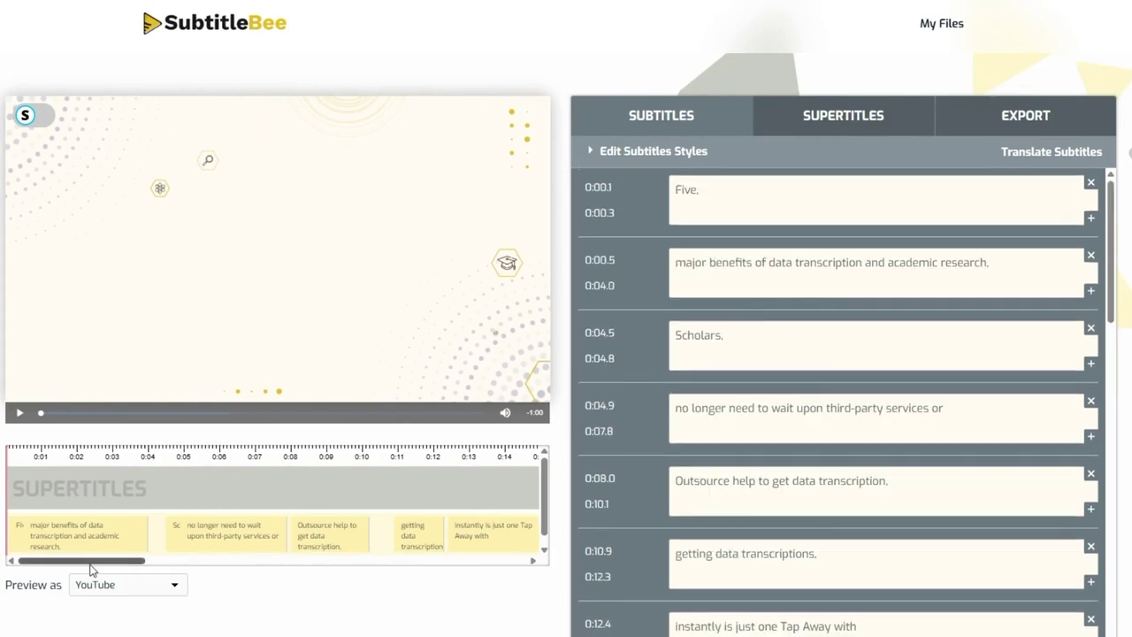
pyautogui.moveTo(90, 564); pyautogui.dragTo(51, 581)
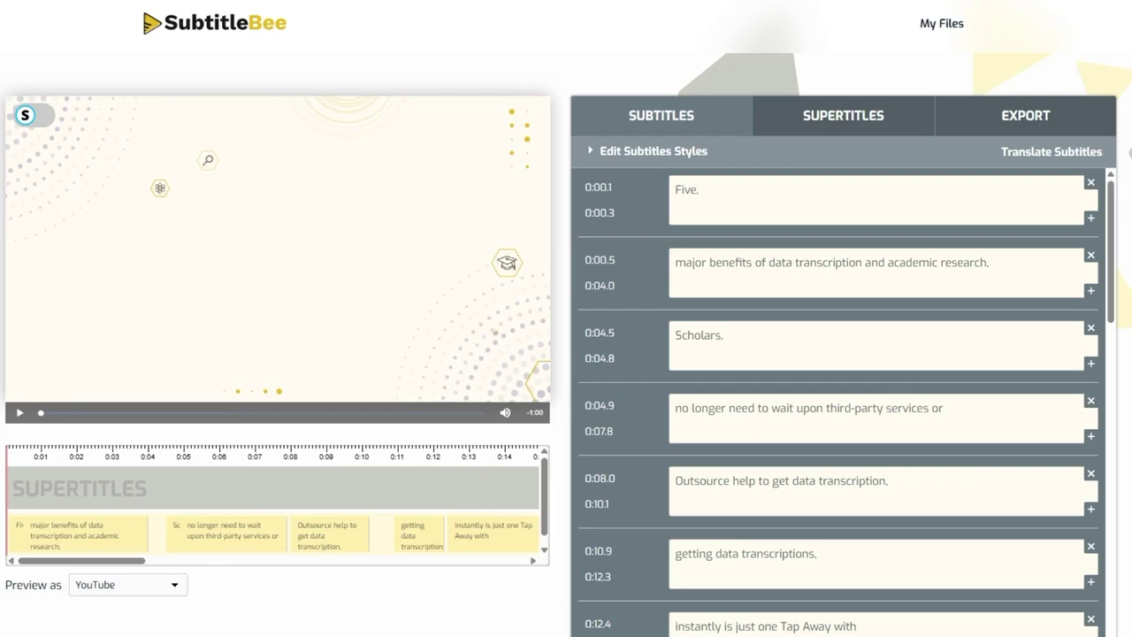
pyautogui.click(19, 419)
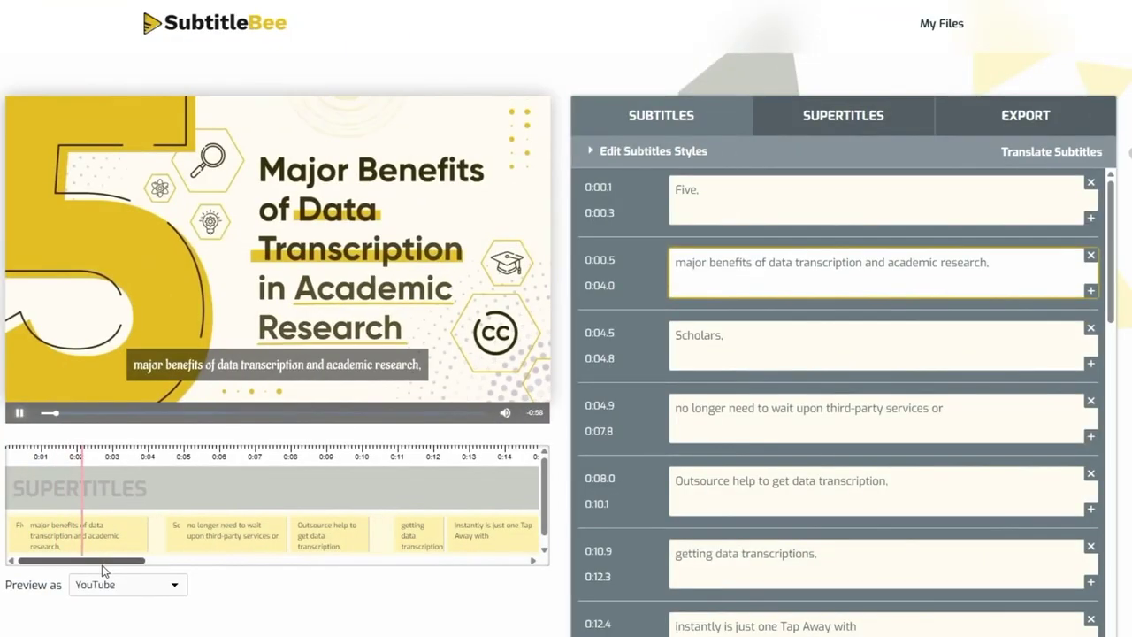
pyautogui.click(20, 413)
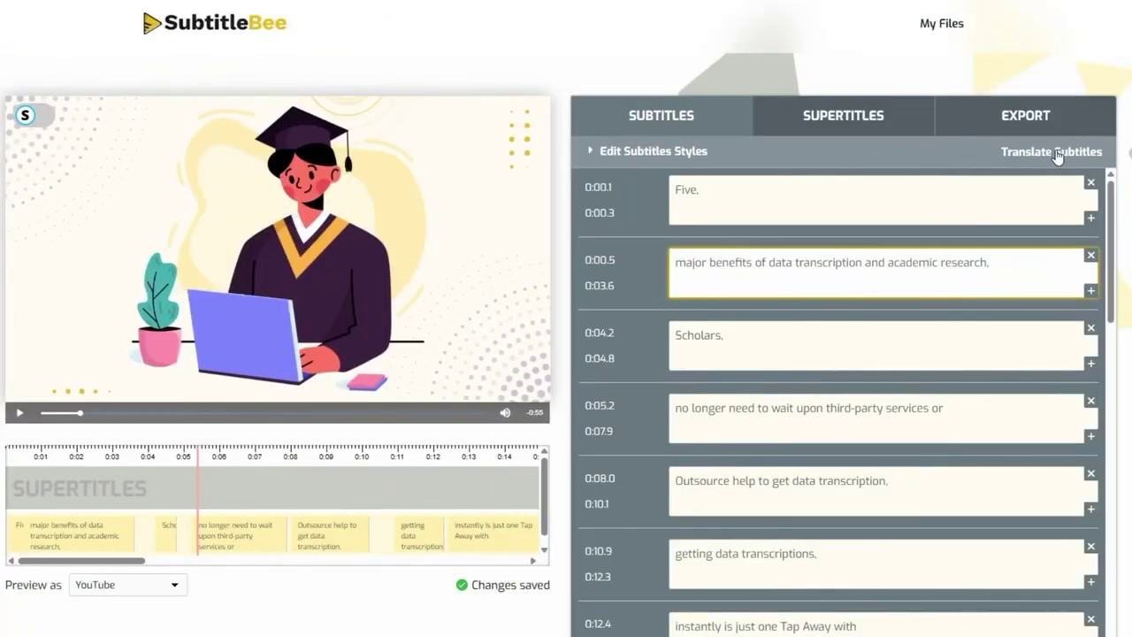
# - Generate Korean subtitles from the finished English captions and preview the result
pyautogui.click(1057, 154)
pyautogui.click(384, 371)
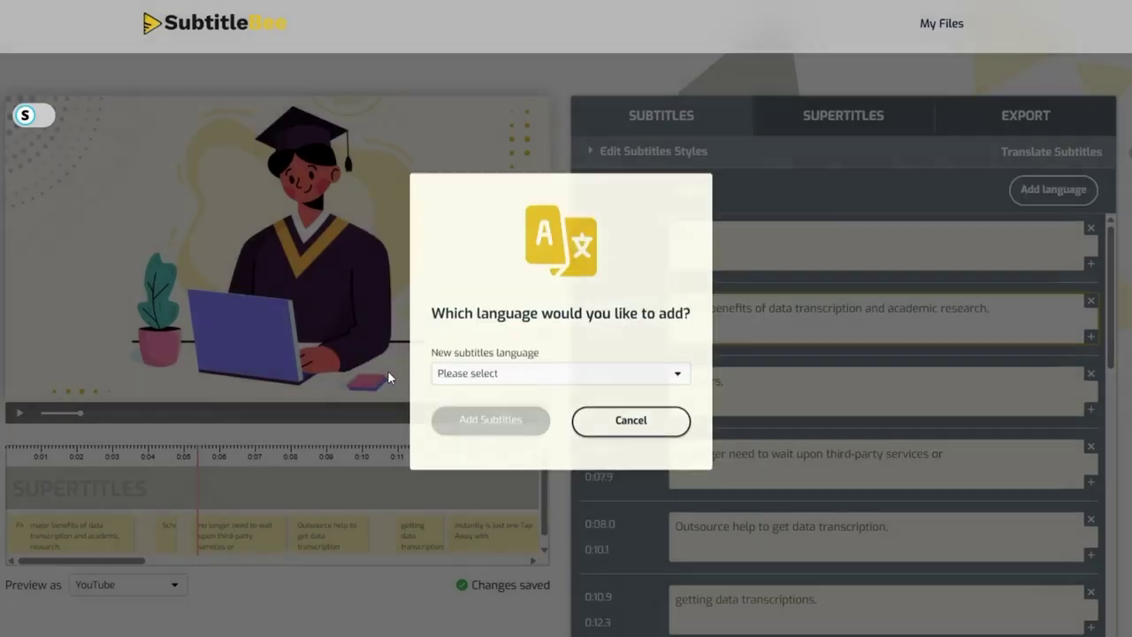
pyautogui.click(476, 371)
pyautogui.scroll(-10, 494, 262)
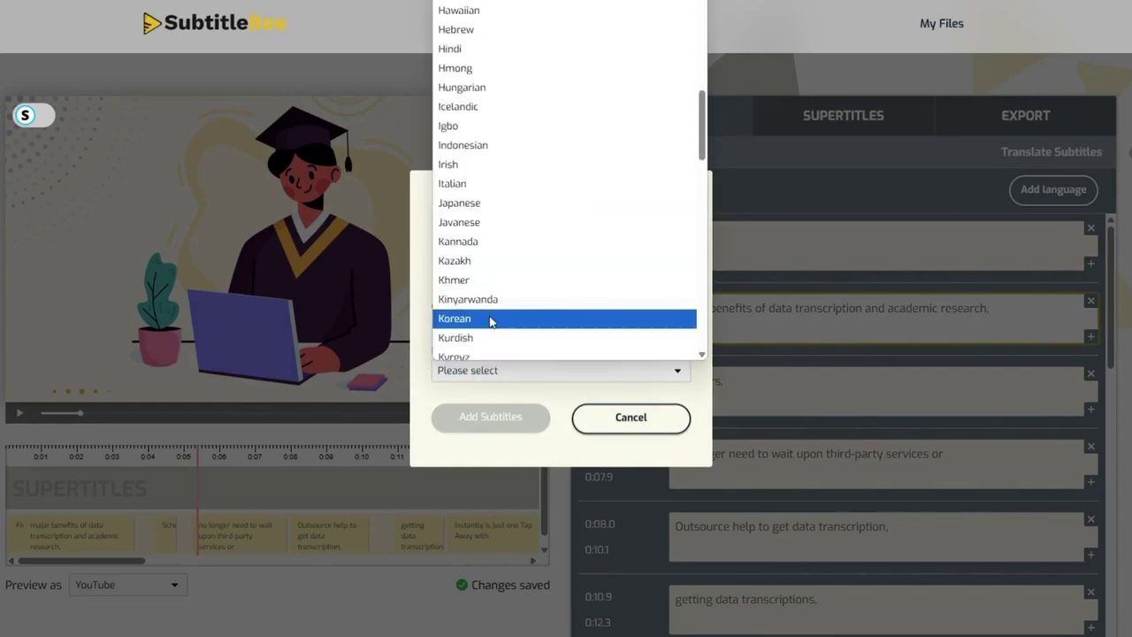
pyautogui.click(490, 318)
pyautogui.click(494, 419)
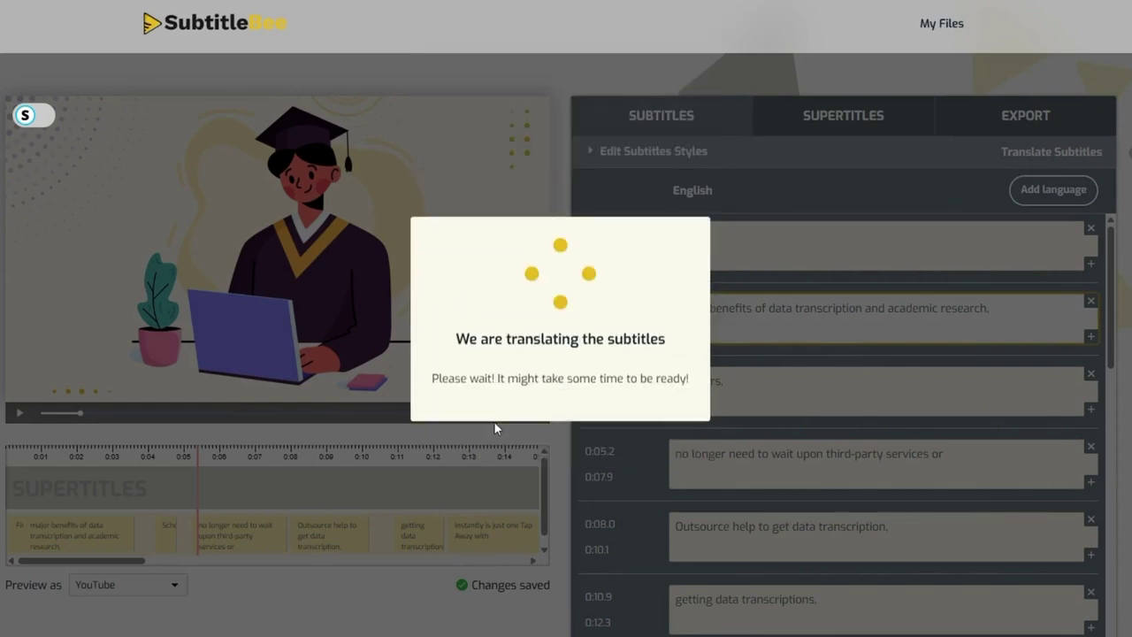
pyautogui.scroll(-3, 969, 376)
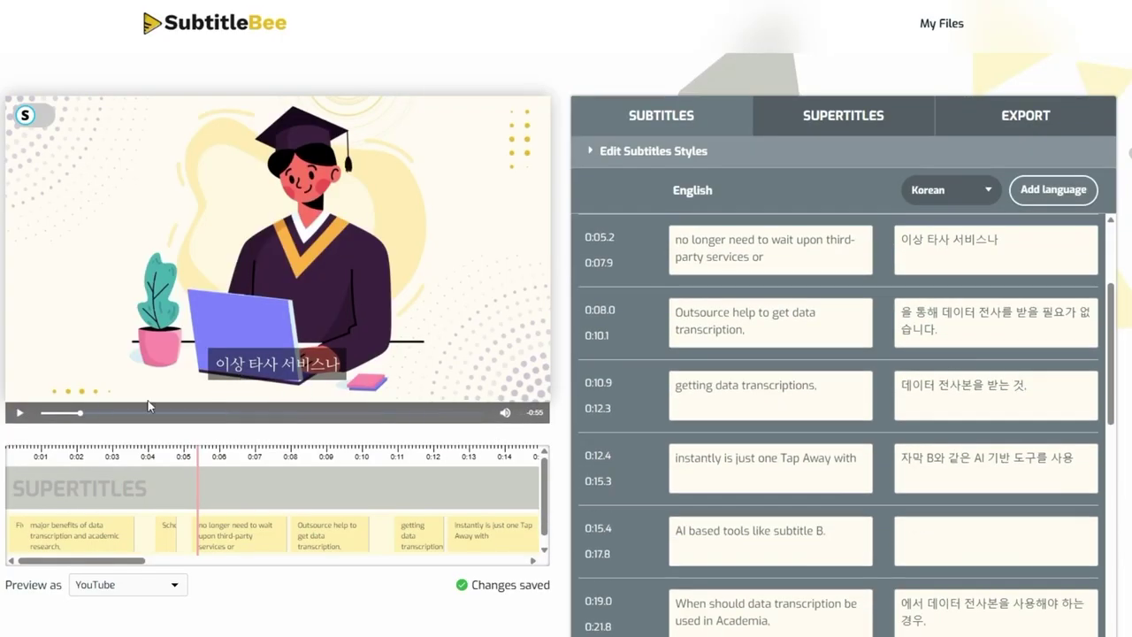
pyautogui.click(18, 414)
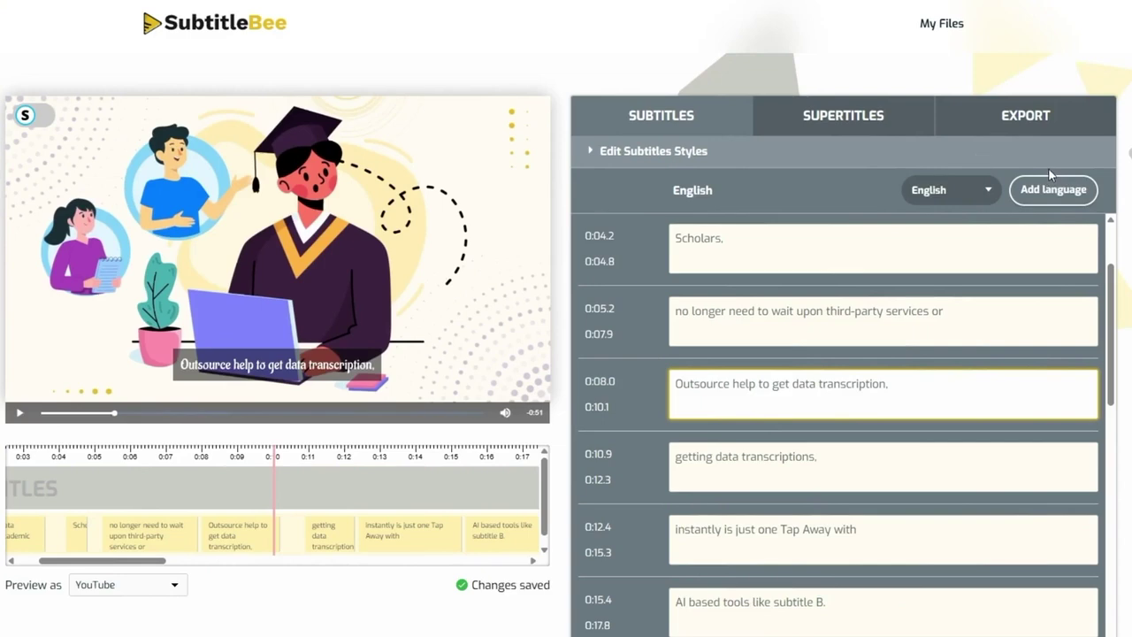
# - Export the captioned video with the project name 'SubtitleBee'
pyautogui.click(1063, 122)
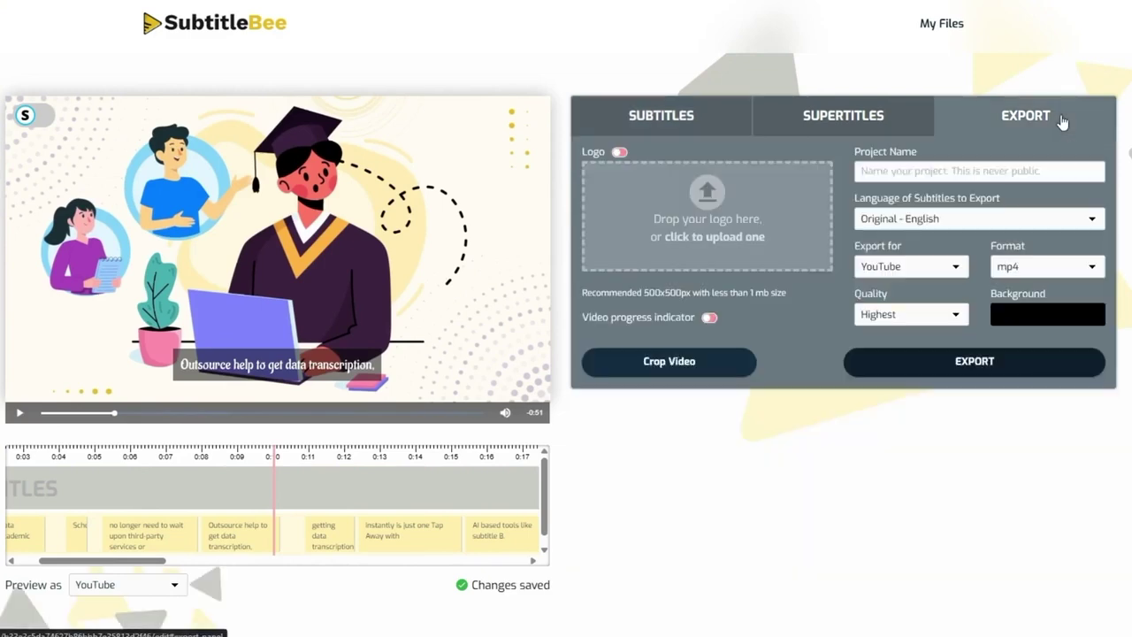
pyautogui.click(1028, 170)
pyautogui.write('SubtitleBee')
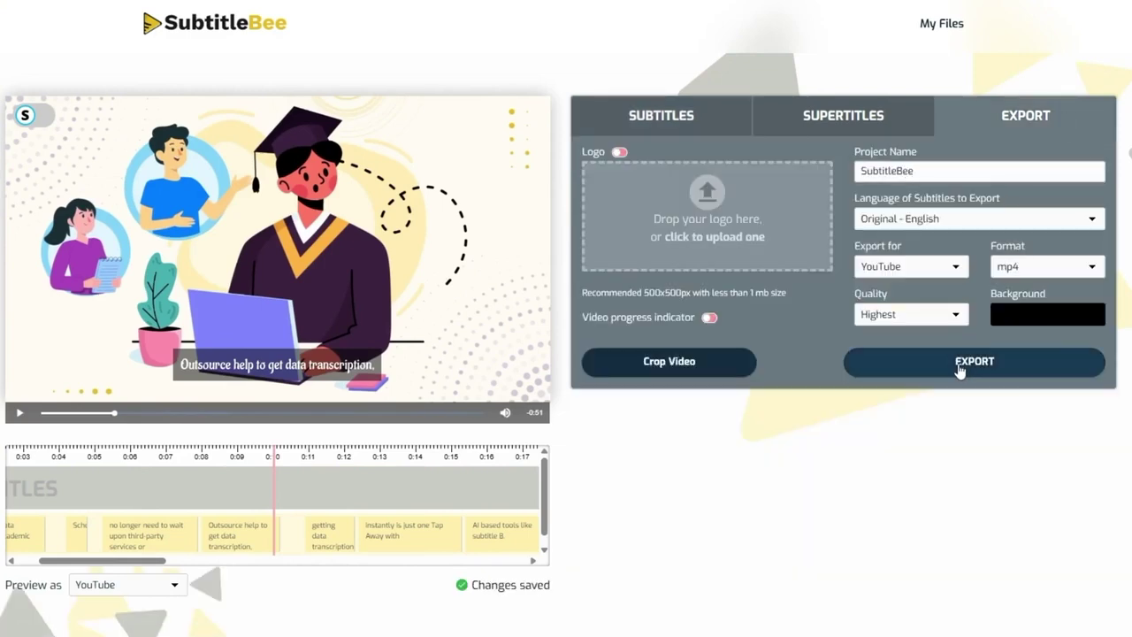
pyautogui.click(959, 364)
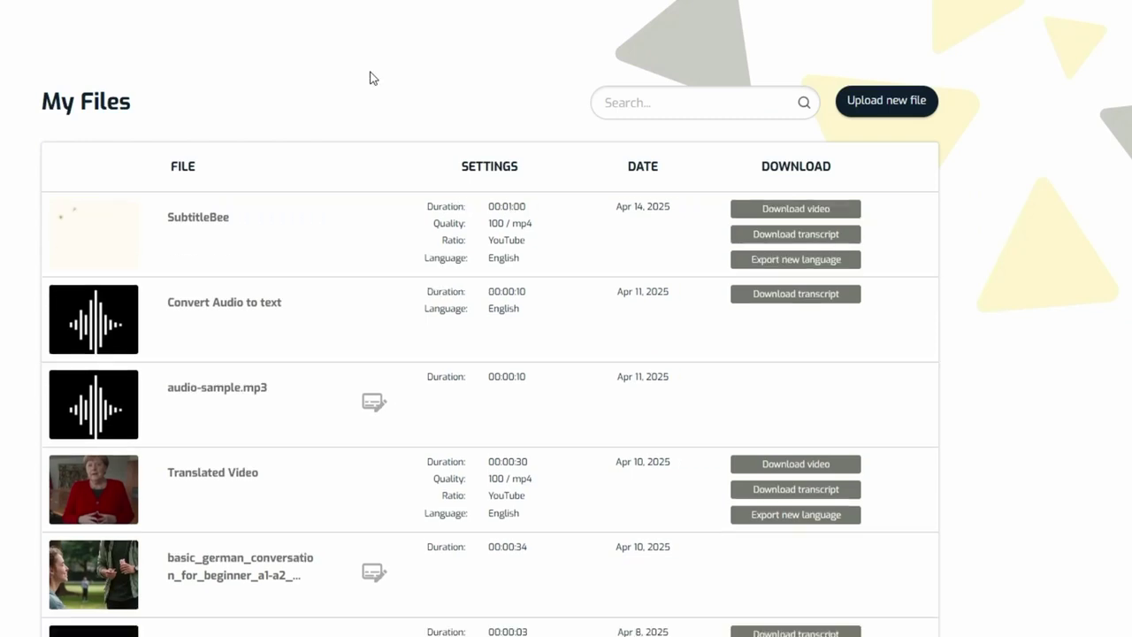
# - Save the 'SubtitleBee' project's transcript in SRT format to the Desktop
pyautogui.click(800, 235)
pyautogui.click(383, 375)
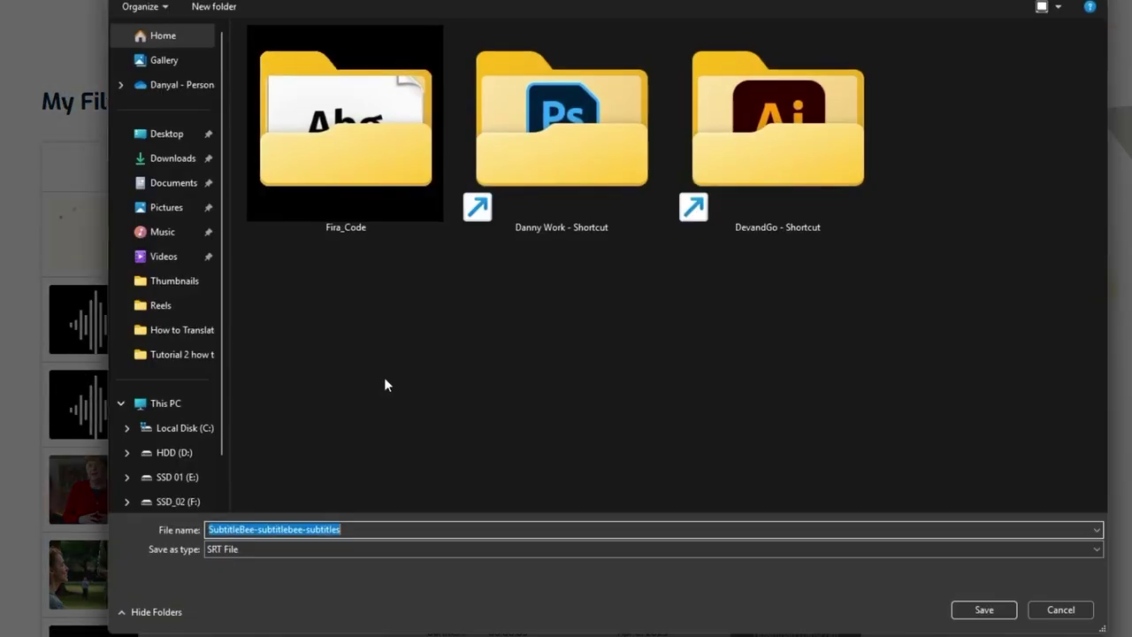
pyautogui.click(166, 134)
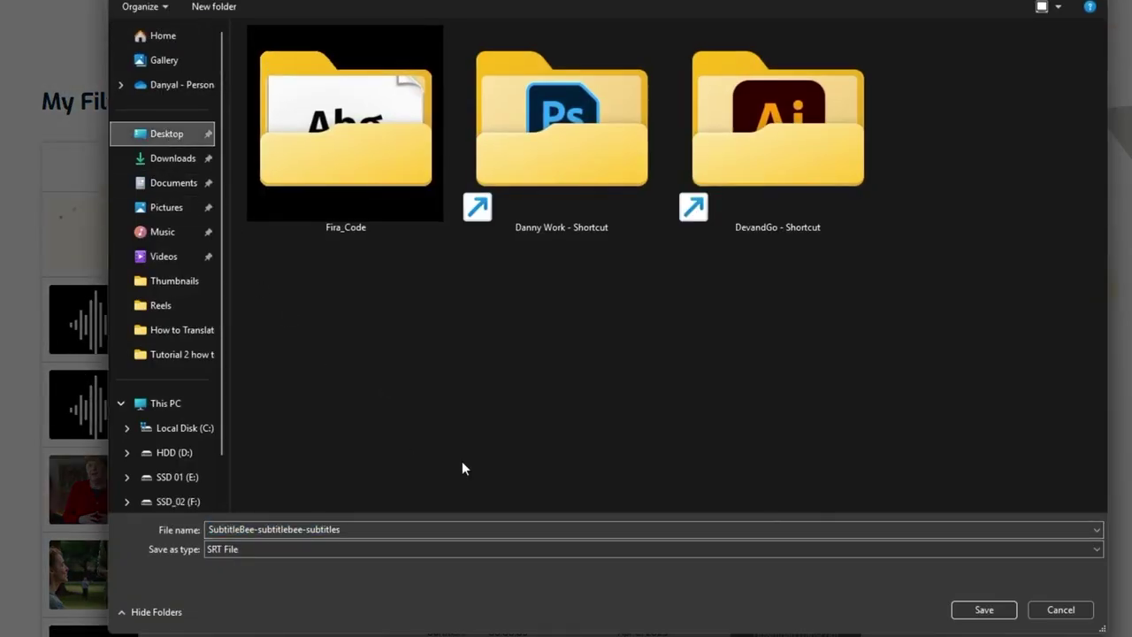
pyautogui.click(983, 609)
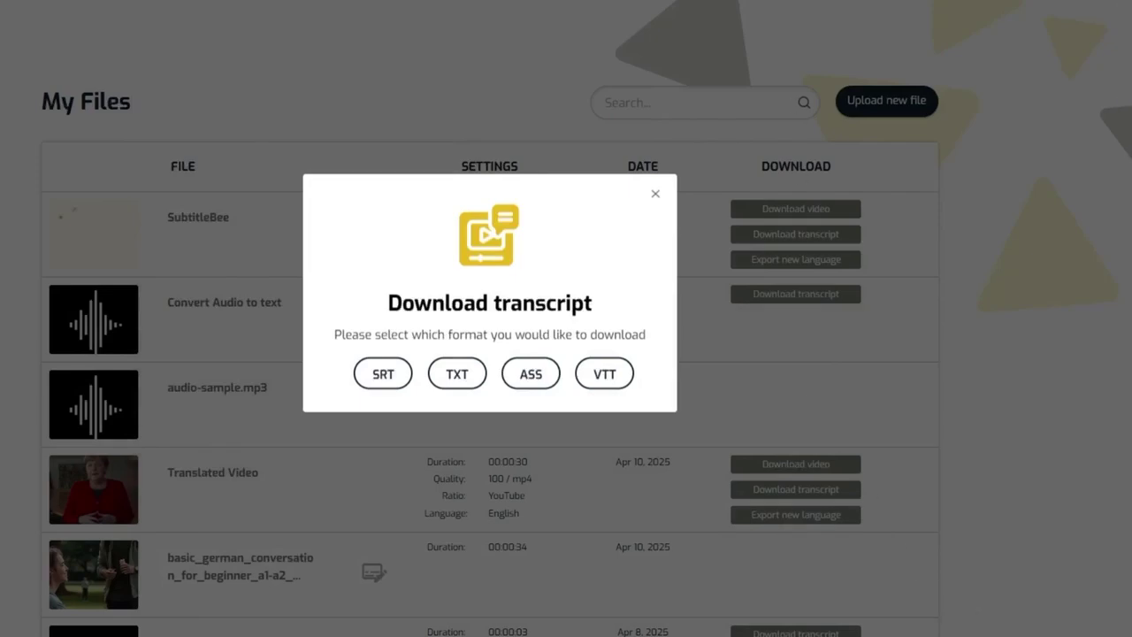